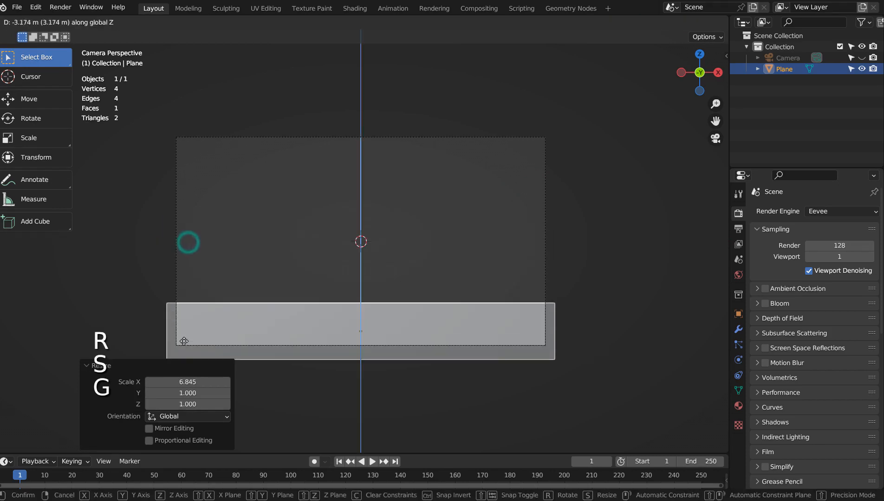
Lower the plane about 3.42 m along the global Z axis and render the scene with the Workbench engine.
left_click(183, 339)
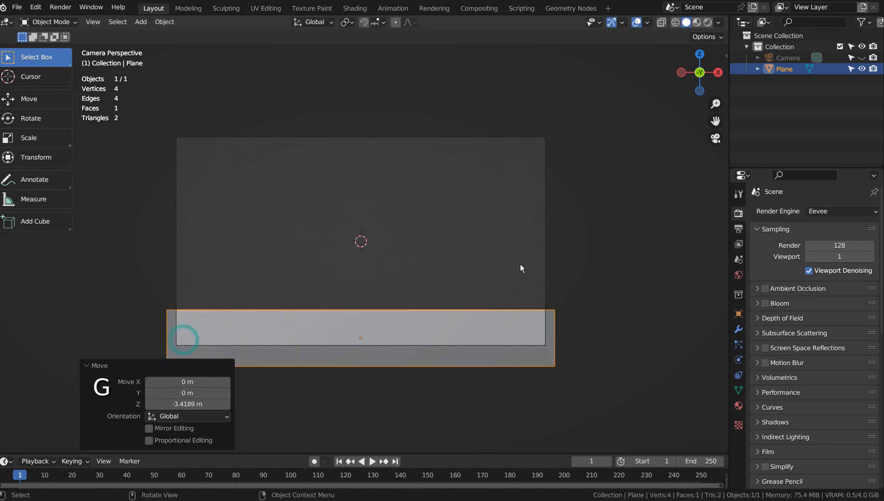
left_click(591, 220)
left_click(853, 216)
left_click(853, 216)
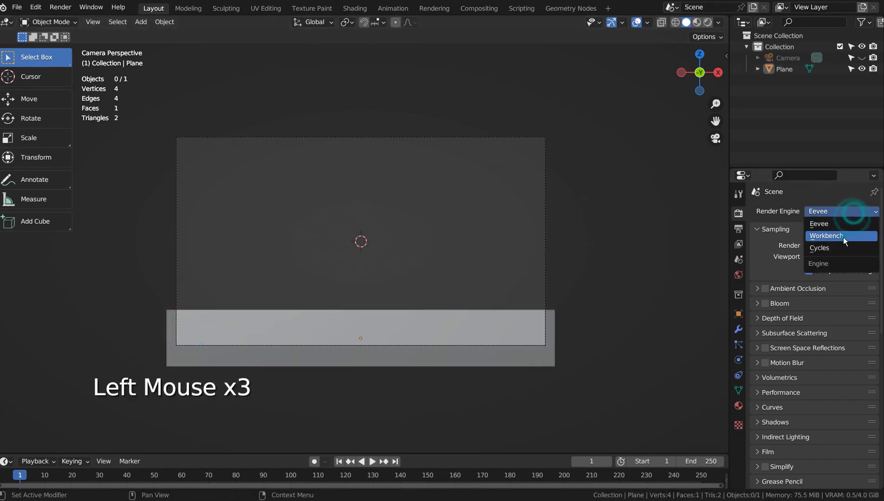
left_click(831, 235)
key("F11")
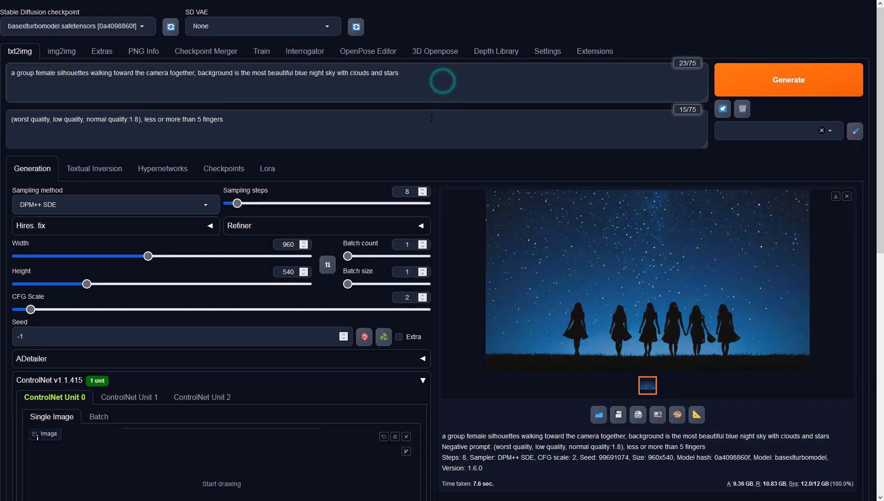
In the Stable Diffusion web UI, set ControlNet Unit 0 to Depth with preprocessor none and the sai_xl_depth_256lora model.
left_click(432, 118)
left_click(296, 244)
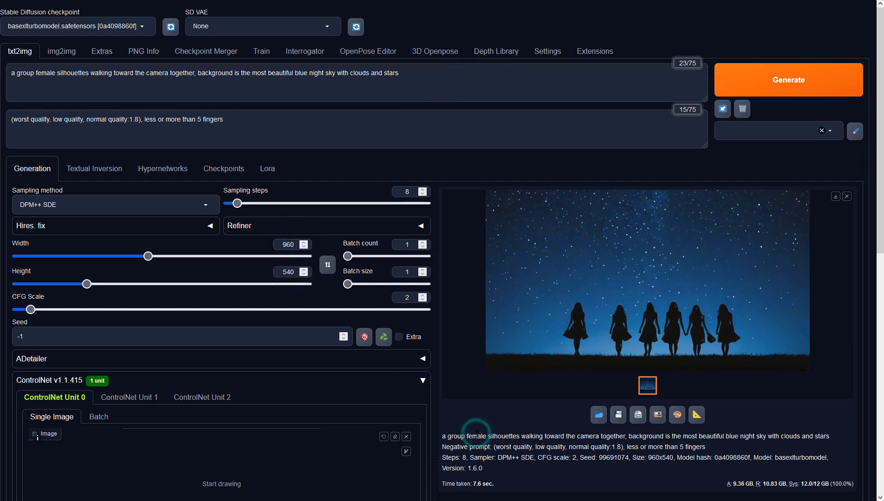
scroll(473, 417, "down", 7)
scroll(423, 367, "up", 5)
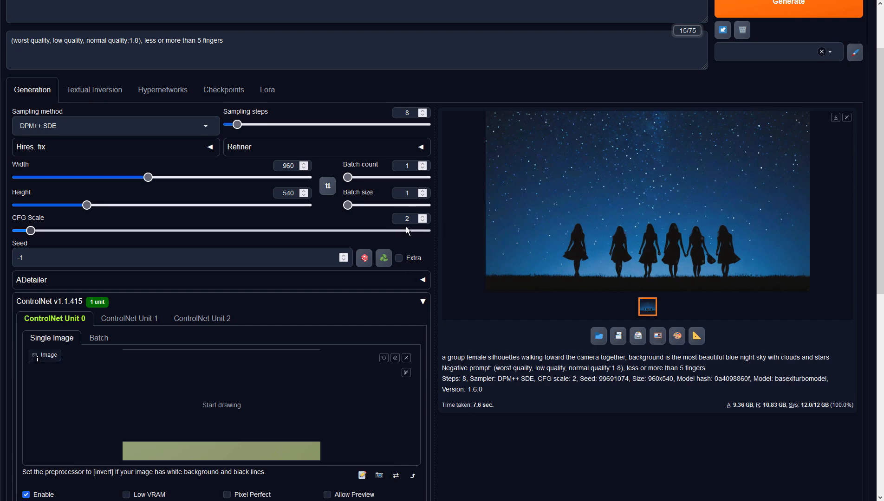
scroll(494, 305, "down", 4)
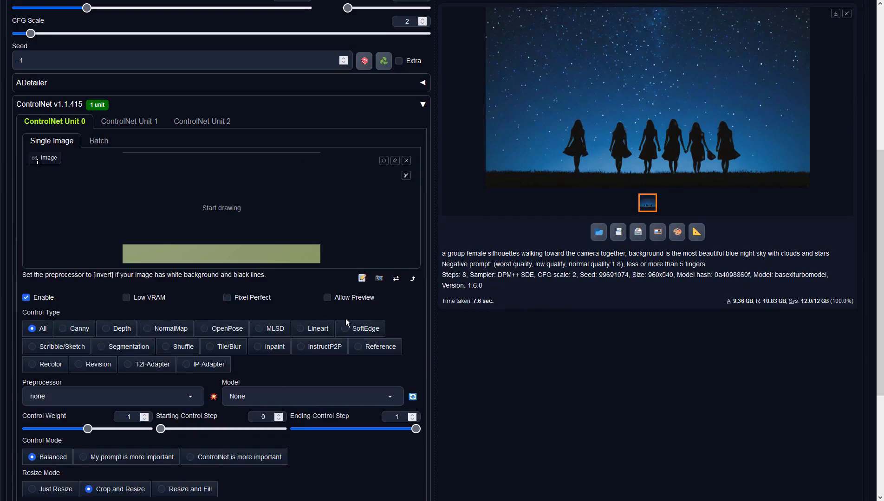
left_click(117, 329)
left_click(185, 395)
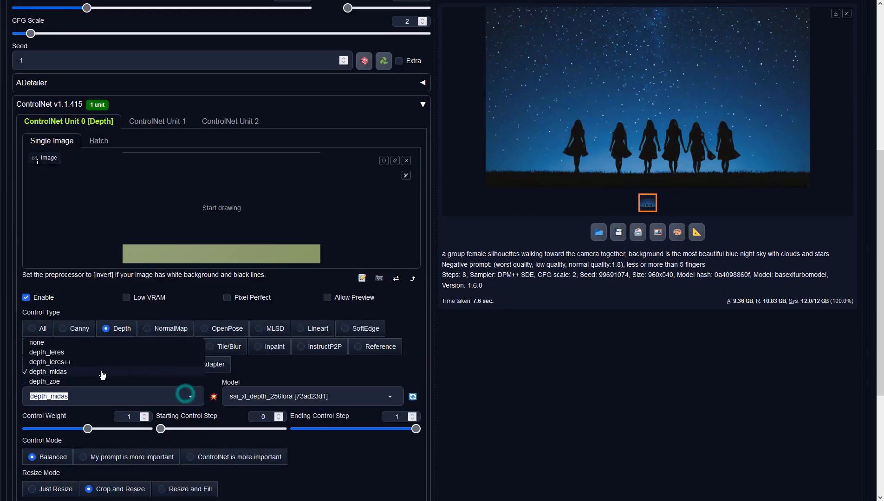
left_click(43, 346)
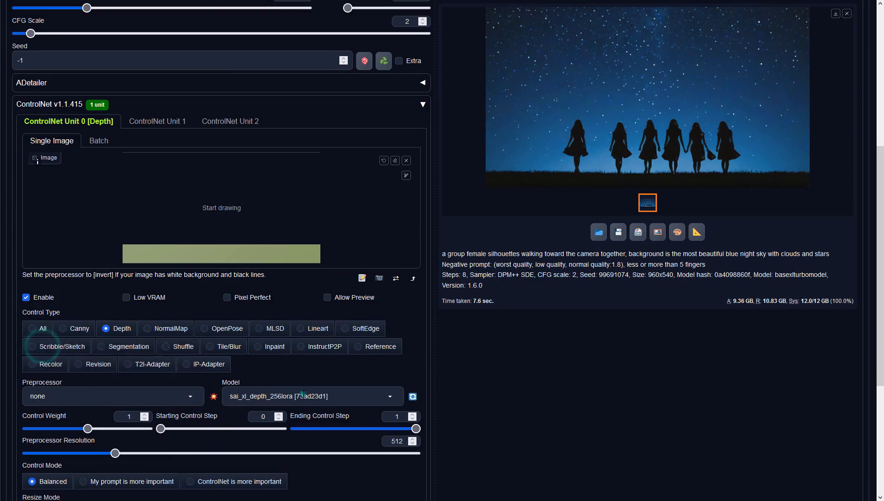
left_click(301, 396)
left_click(303, 382)
Generate the txt2img image with the current prompt and ControlNet settings, and inspect the result enlarged.
scroll(548, 282, "up", 6)
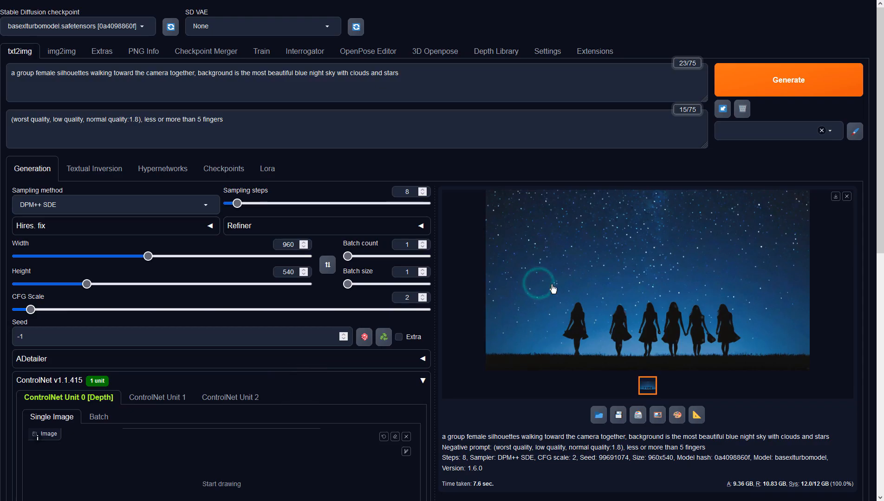
left_click(742, 77)
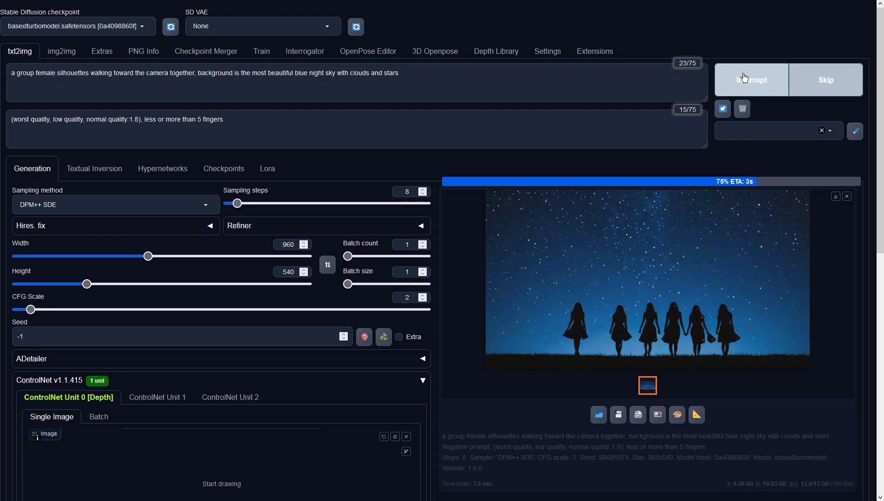
left_click(744, 78)
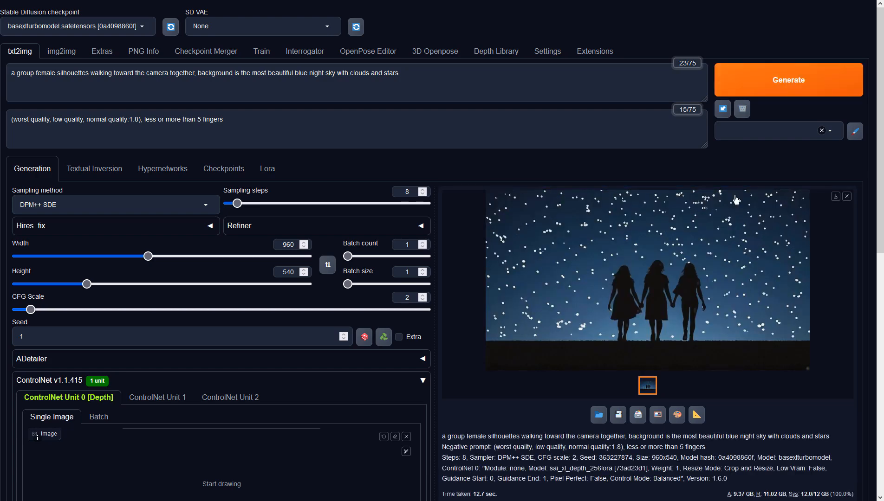
left_click(737, 216)
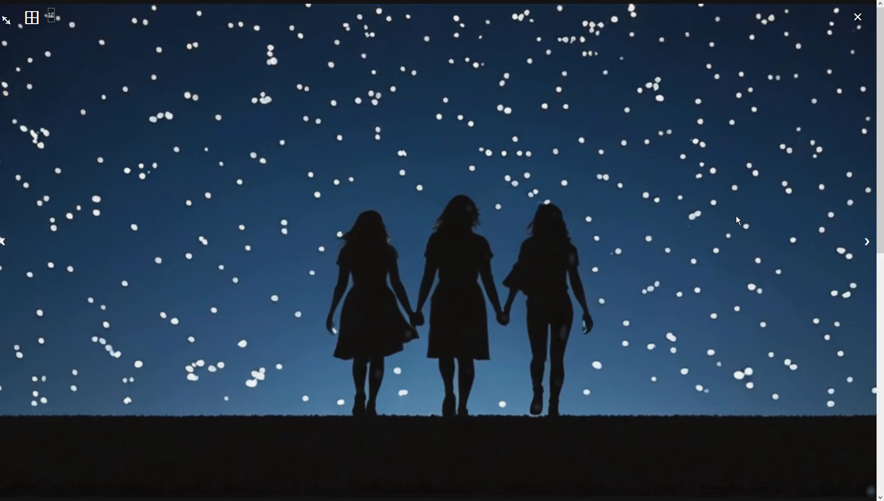
left_click(737, 216)
Send the generated image to img2img and set the sampling method to DPM++ SDE and the CFG scale to 2.
left_click(658, 413)
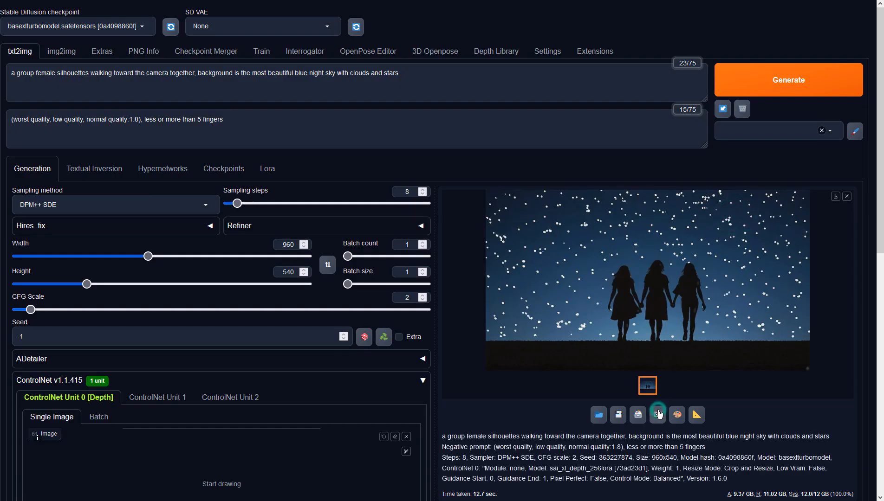
scroll(296, 240, "down", 6)
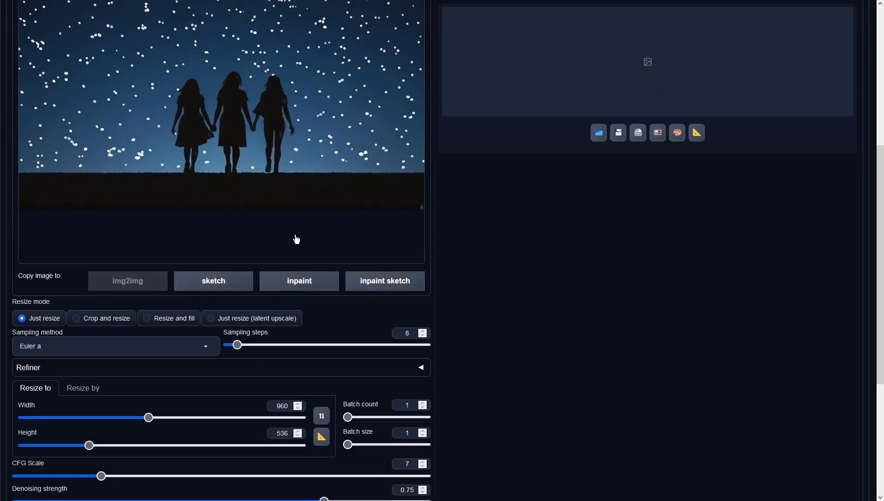
left_click(186, 346)
left_click(48, 171)
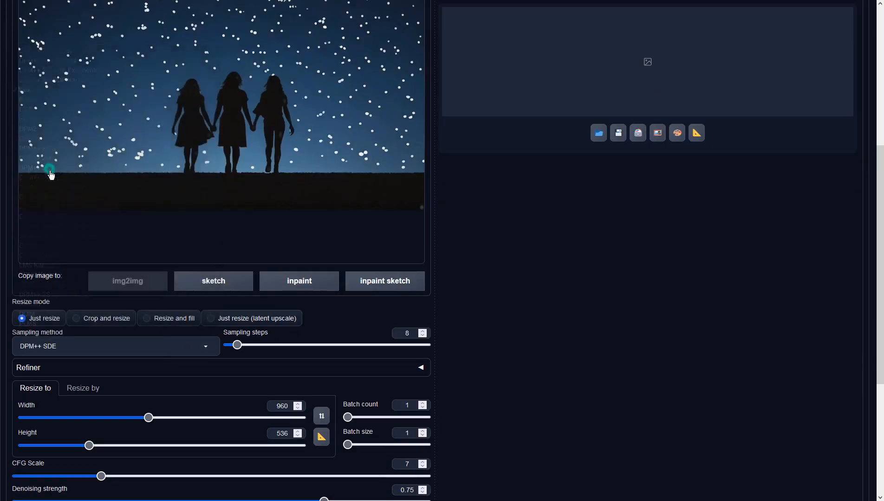
left_click(411, 462)
left_click(537, 392)
scroll(635, 357, "up", 5)
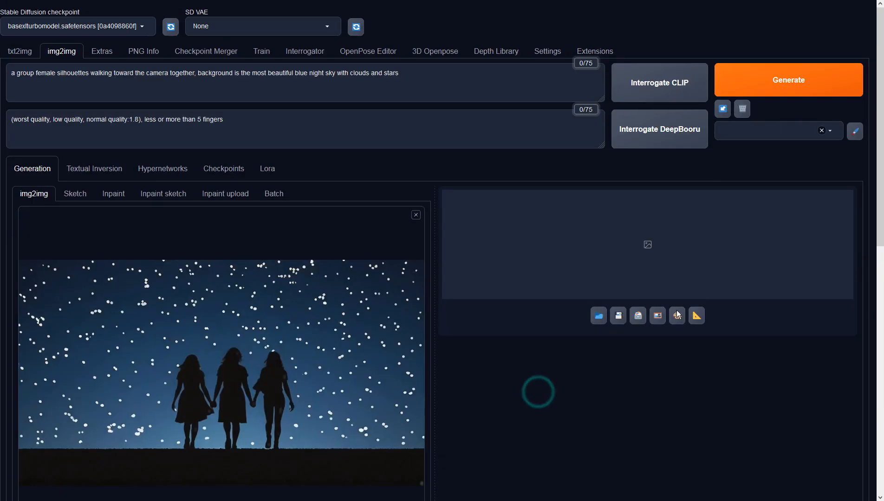
Generate the first img2img variation of the night-sky silhouettes and inspect it enlarged.
left_click(779, 86)
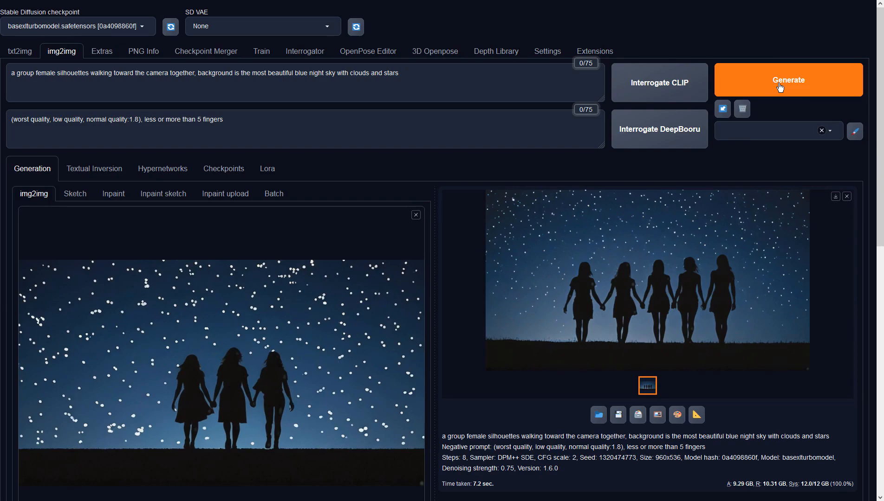
left_click(790, 222)
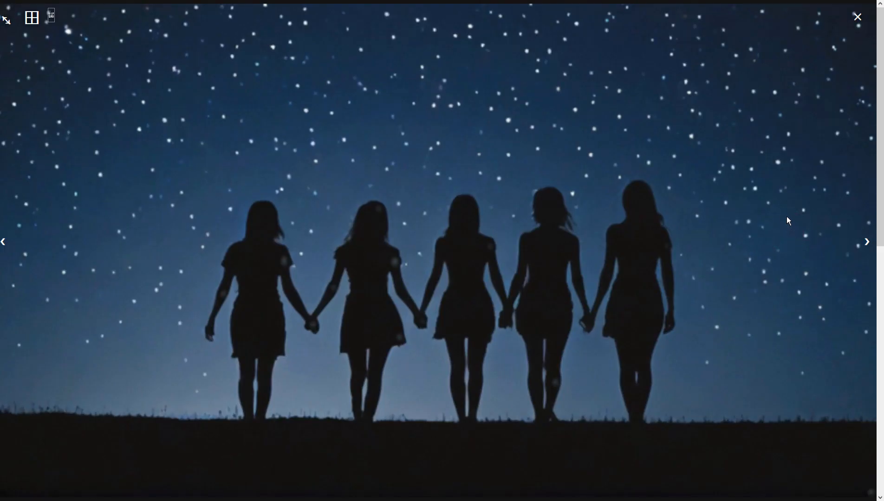
left_click(787, 217)
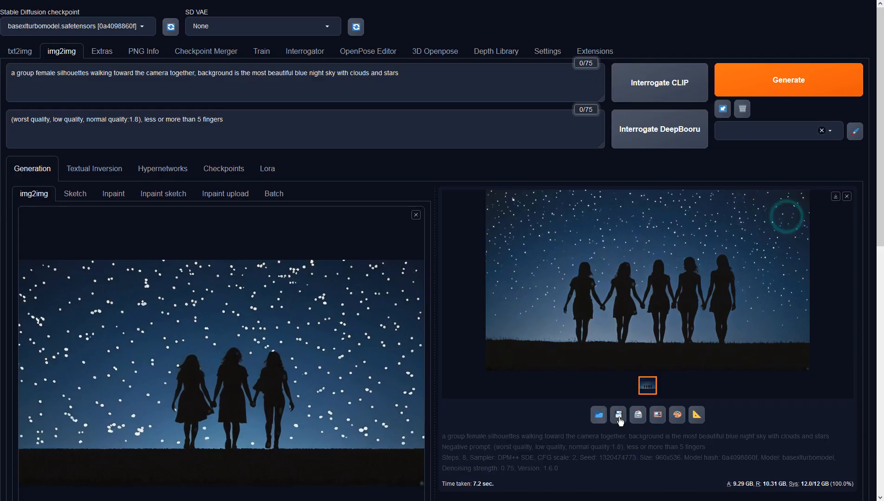
Run two more img2img passes, each time sending the latest result back as the input image, and inspect the last one enlarged.
left_click(663, 409)
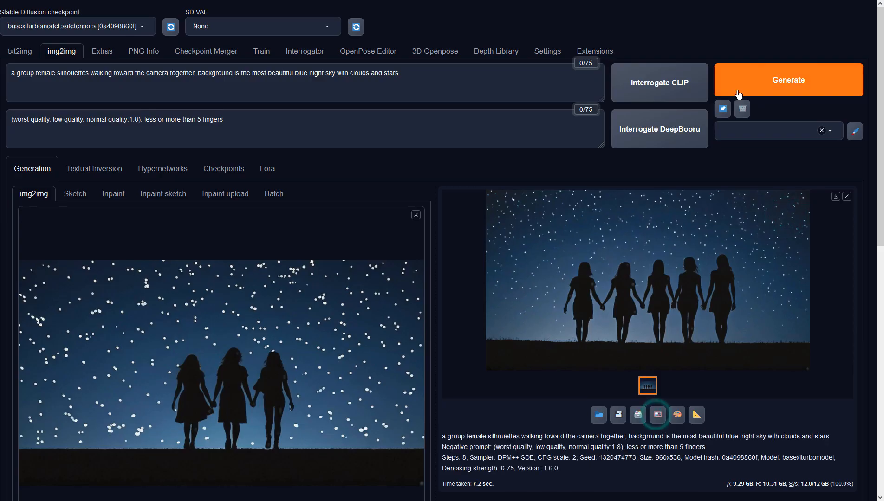
left_click(769, 80)
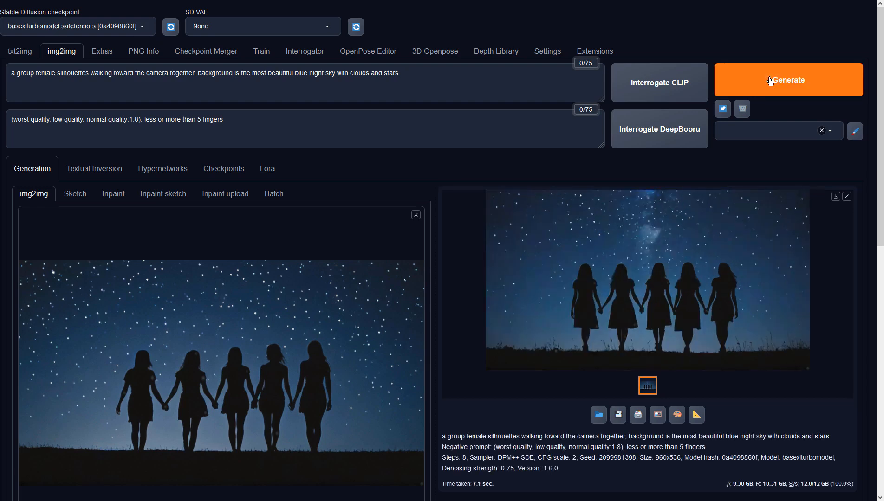
left_click(658, 415)
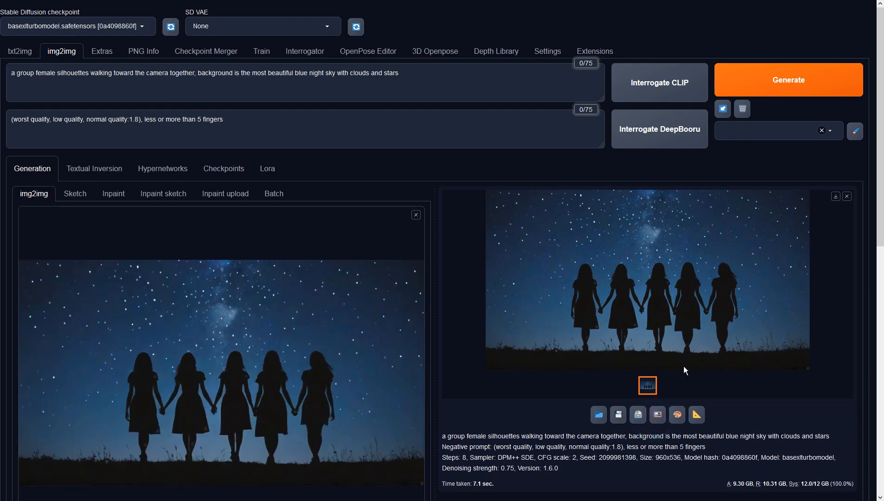
scroll(650, 260, "down", 4)
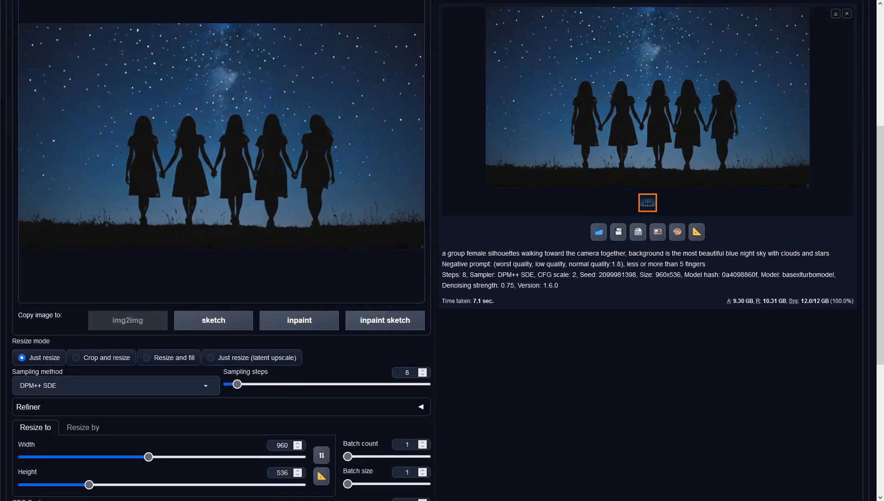
scroll(650, 315, "up", 4)
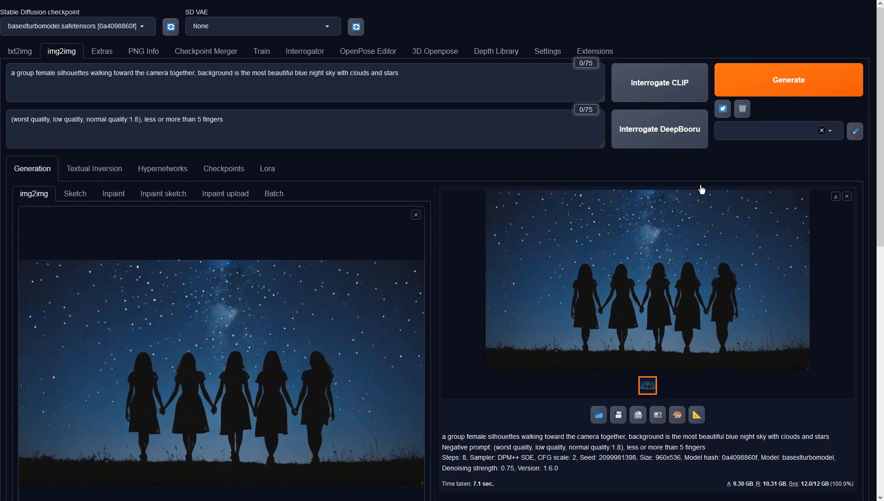
left_click(738, 86)
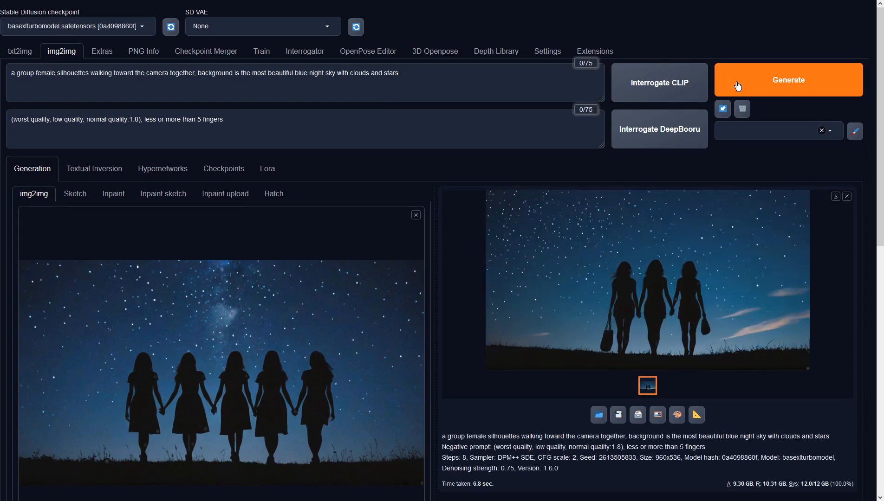
left_click(726, 264)
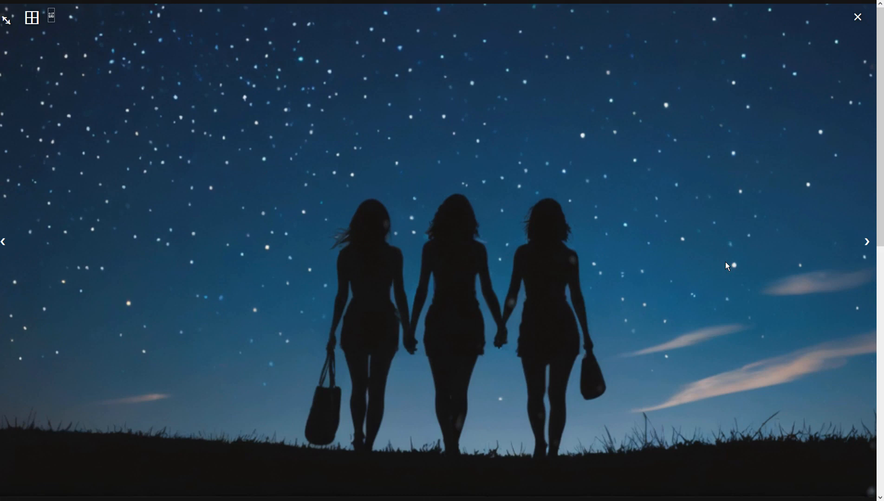
left_click(727, 266)
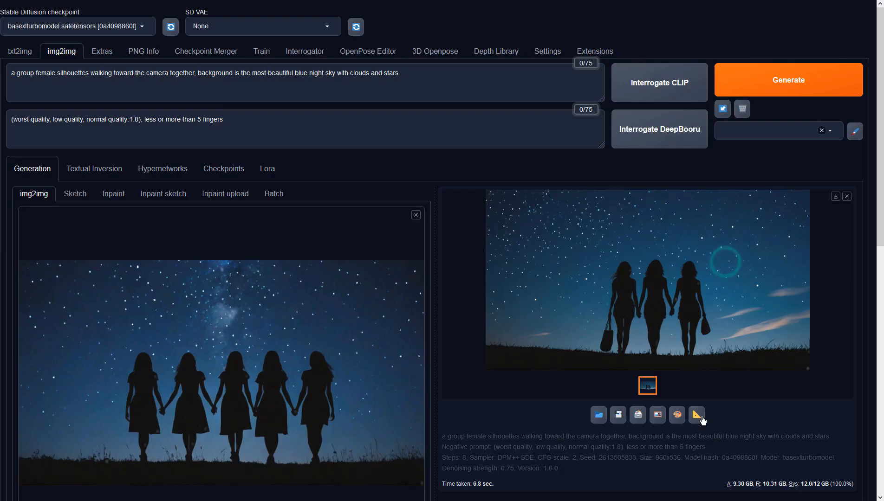
Use the silhouettes carrying bags as the img2img input and generate, inspect the result enlarged, and generate once more from that result.
left_click(663, 420)
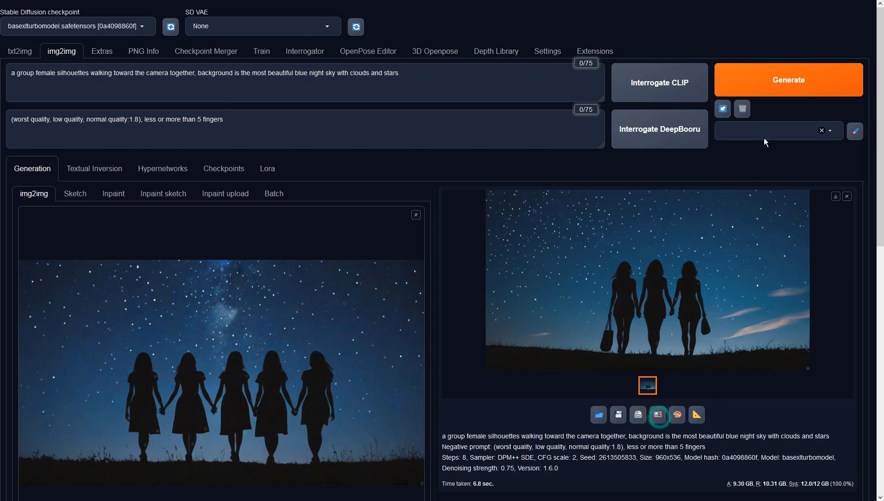
left_click(765, 86)
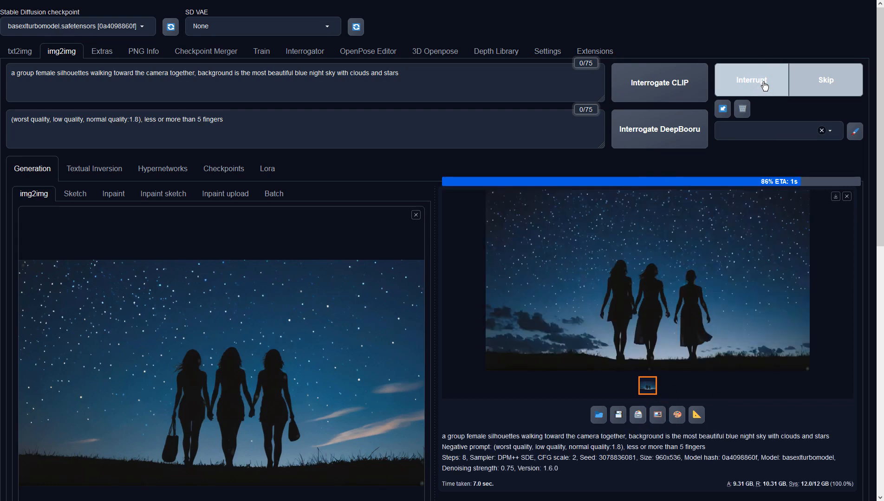
left_click(738, 206)
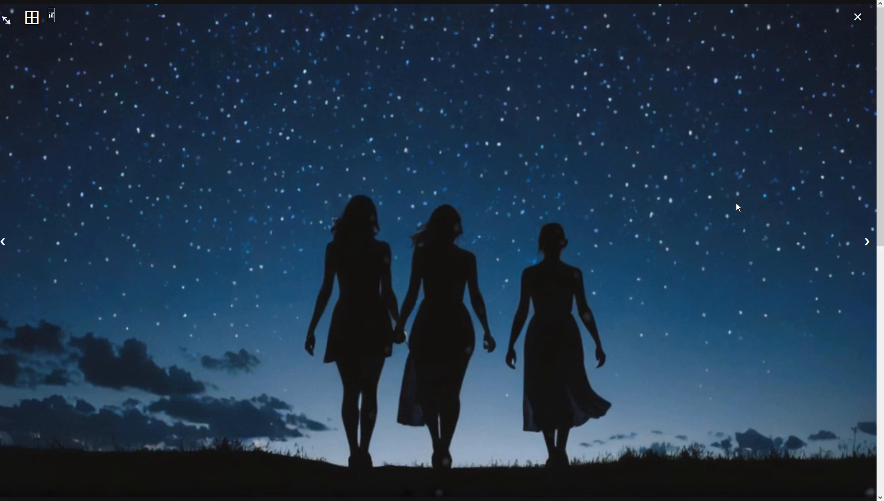
left_click(736, 203)
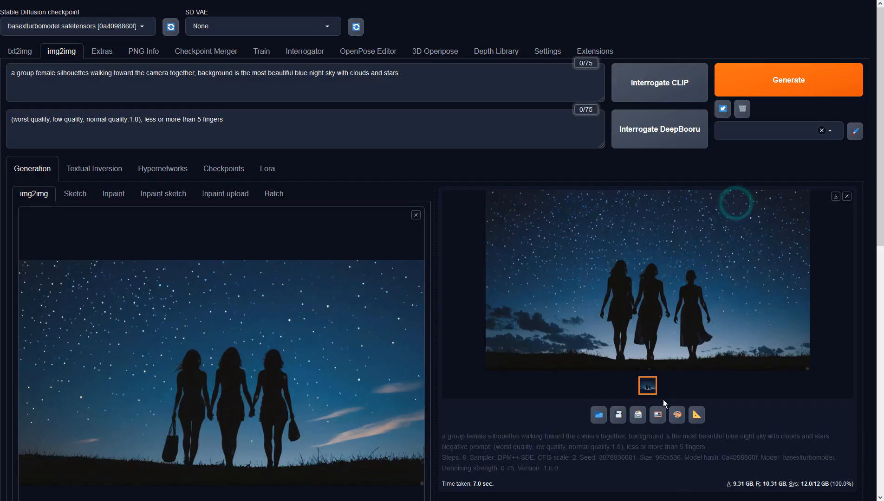
left_click(657, 415)
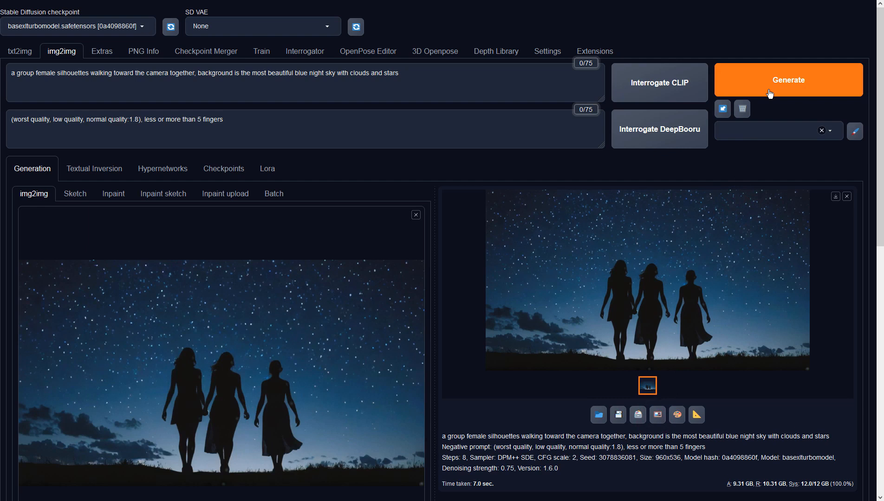
left_click(769, 93)
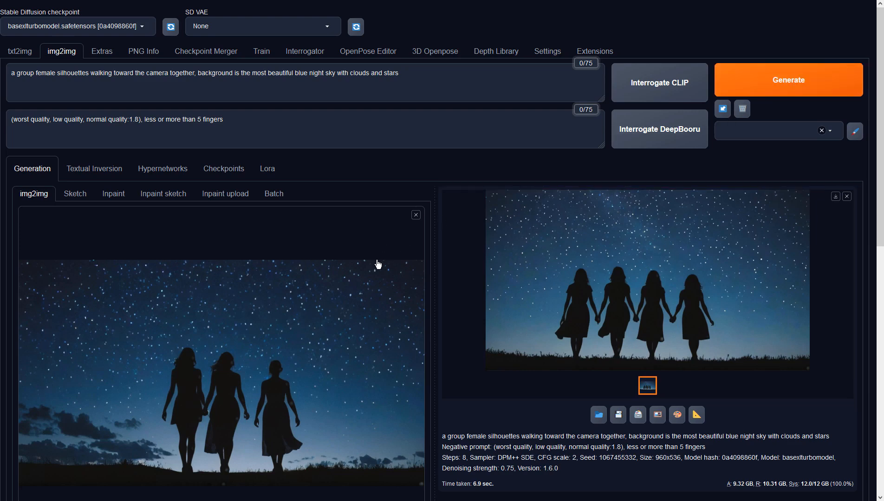
Lower the img2img denoising strength to keep more of the input image.
scroll(377, 263, "down", 4)
scroll(378, 265, "down", 4)
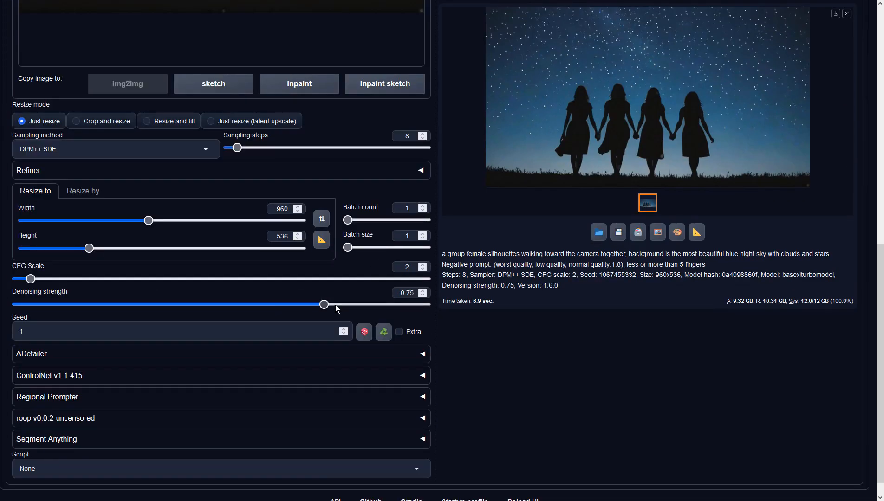
left_click_drag(323, 304, 262, 307)
scroll(642, 305, "up", 8)
scroll(641, 305, "up", 3)
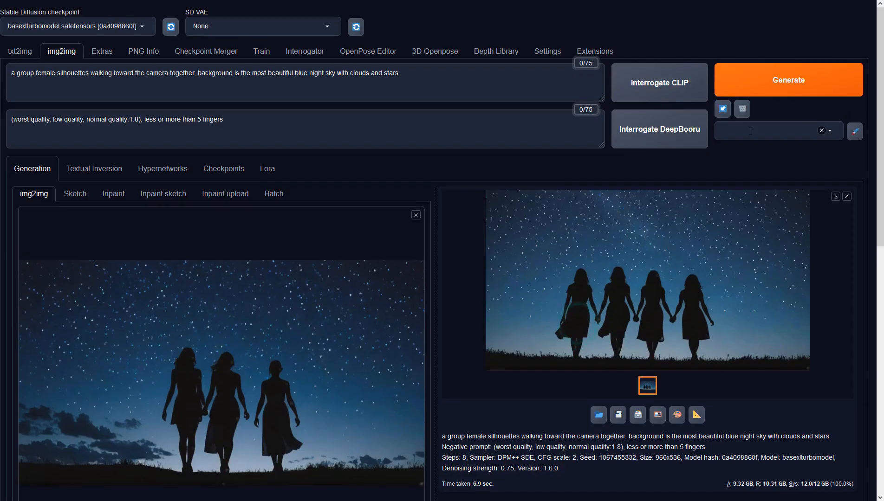
Generate two img2img variations of the three silhouettes at 0.6 denoising strength and inspect each one enlarged.
left_click(784, 80)
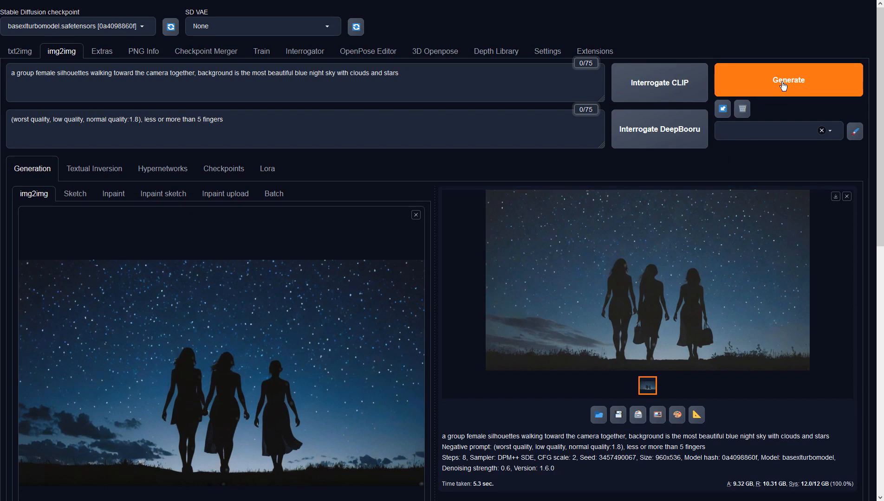
left_click(727, 267)
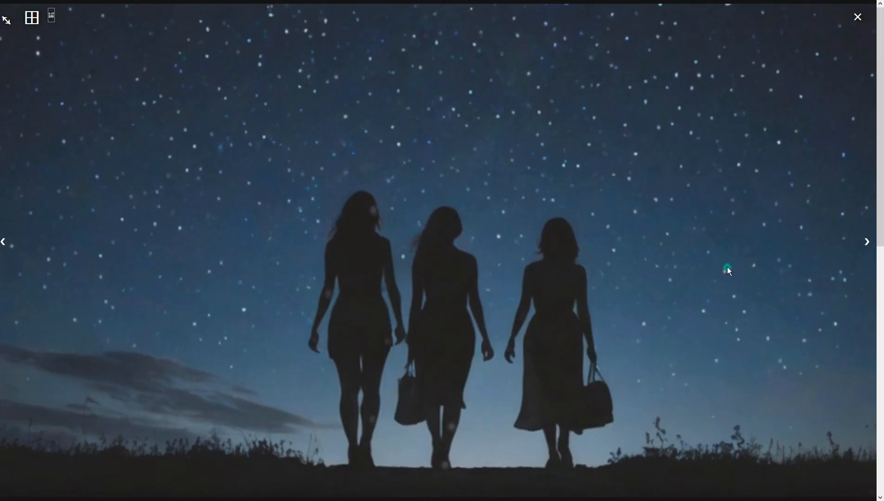
left_click(727, 267)
left_click(763, 72)
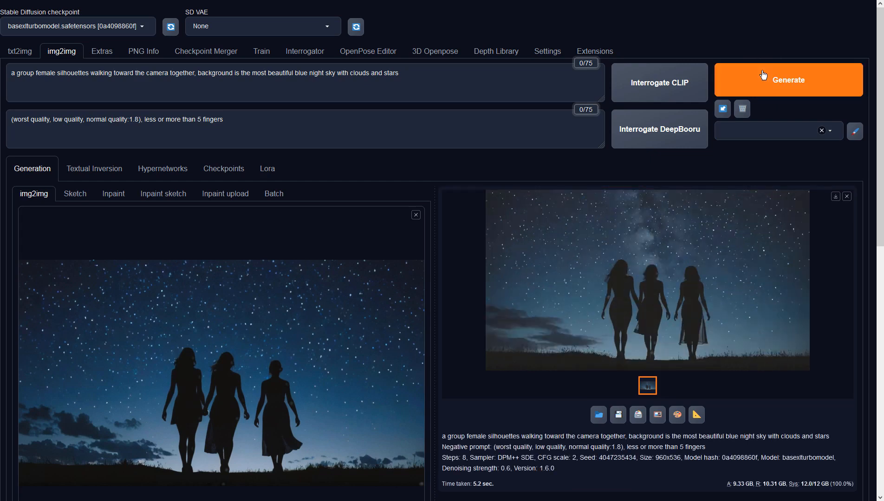
left_click(732, 228)
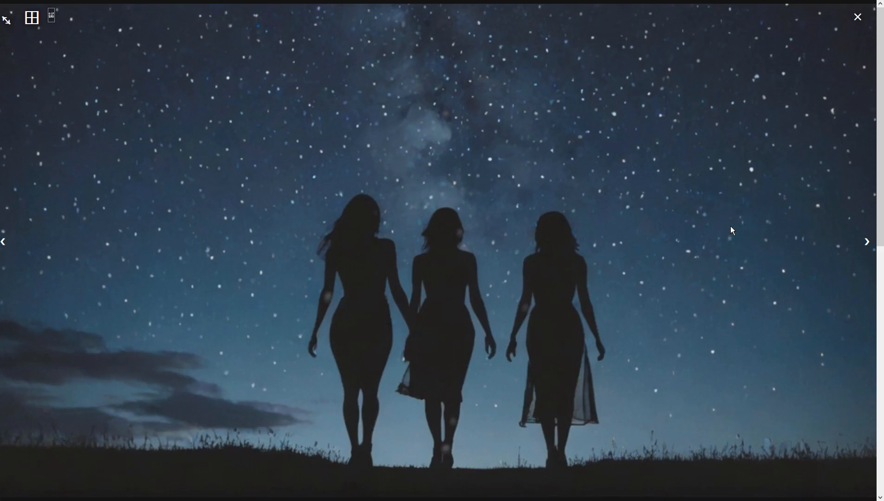
left_click(732, 231)
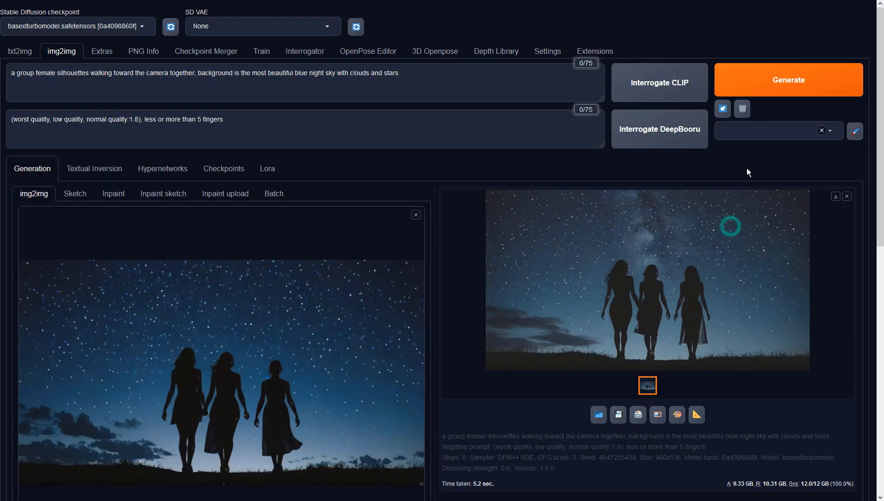
Generate a third variation from the same input image, inspect it enlarged, and return to the normal view.
left_click(777, 85)
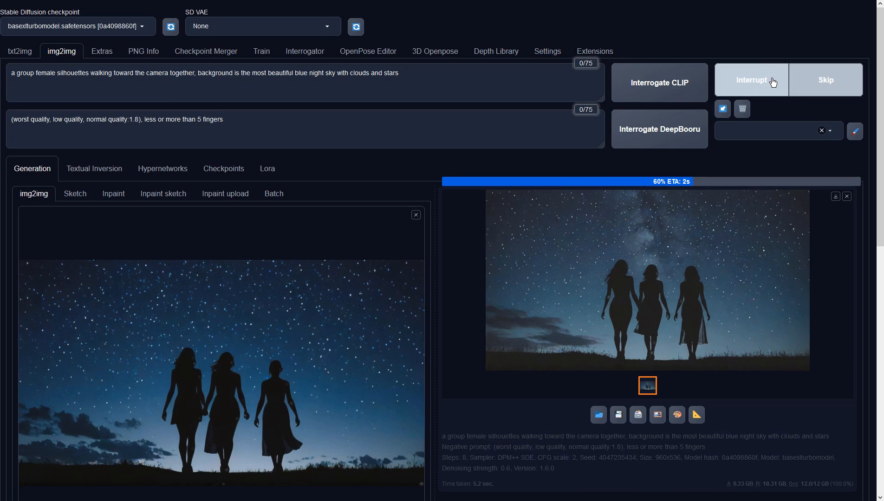
left_click(693, 282)
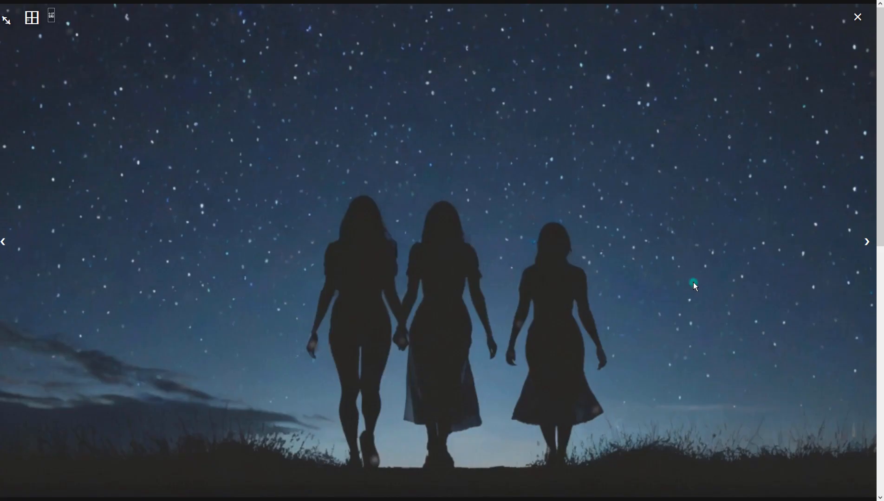
left_click(738, 266)
left_click(738, 266)
left_click(738, 266)
Send the latest result to Extras, process it with the 4x-UltraSharp upscaler at resize 1, and open the output.
left_click(694, 414)
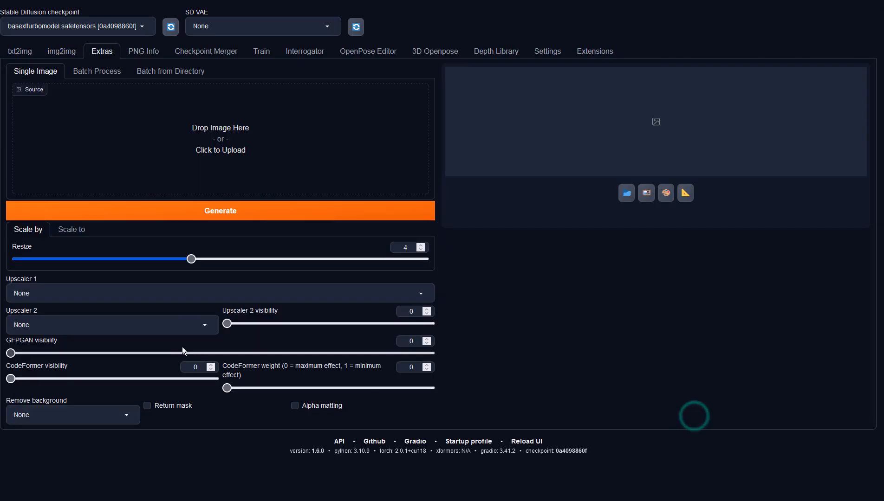
left_click(237, 292)
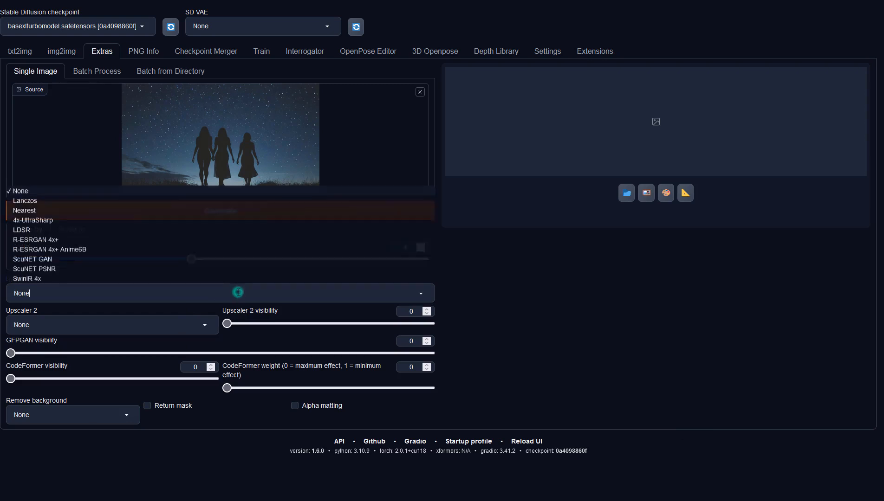
left_click(41, 220)
left_click_drag(189, 260, 17, 259)
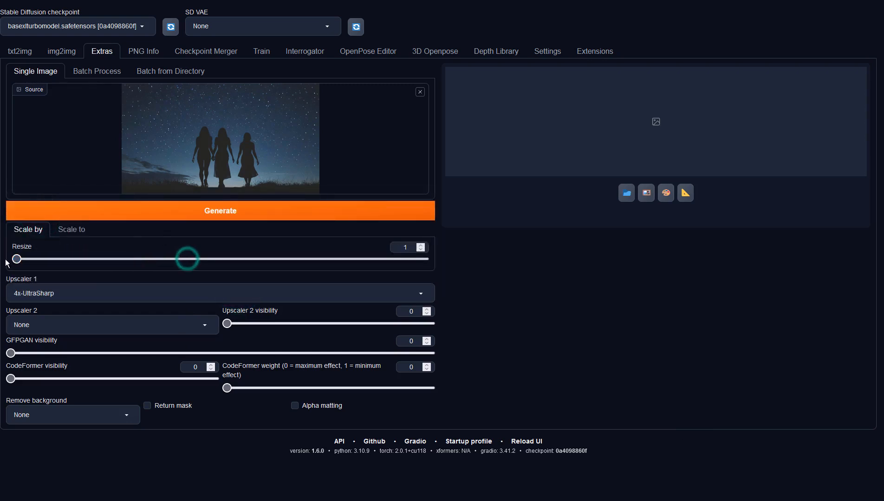
left_click(234, 206)
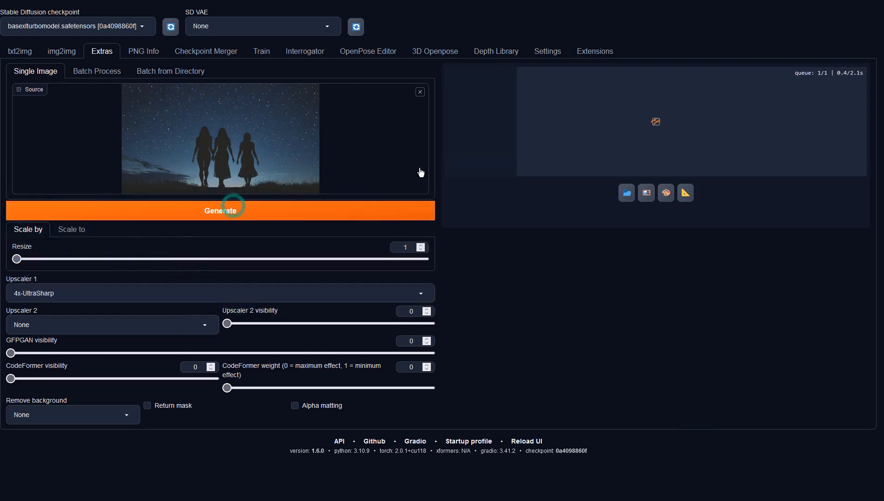
left_click(594, 133)
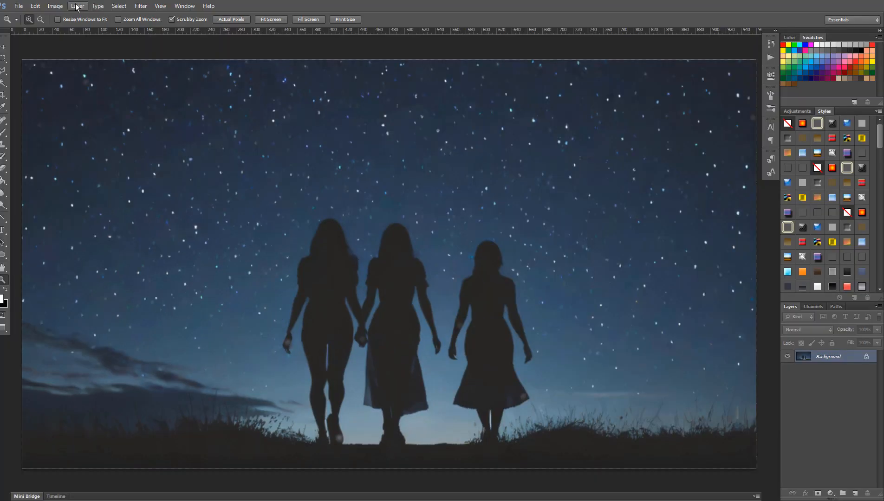
Switch to Photoshop and apply a Vibrance adjustment to the image with Vibrance +100 and Saturation +66.
left_click(56, 6)
mouse_move(70, 28)
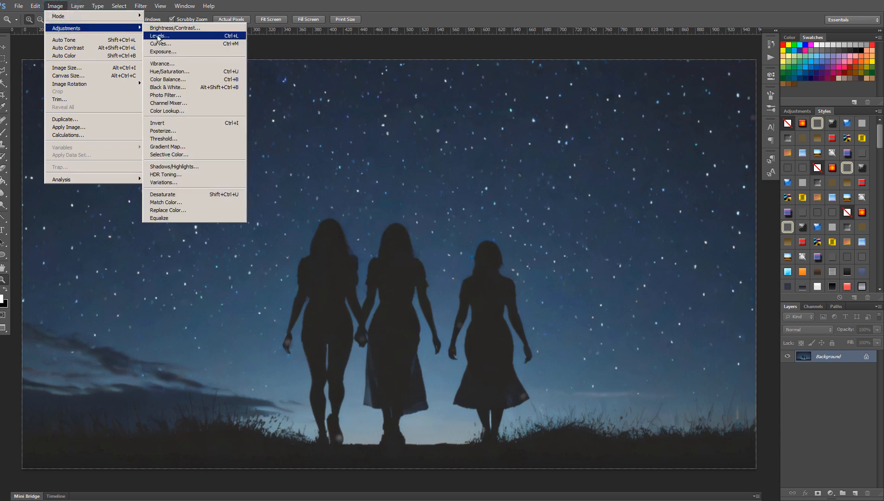
left_click(187, 64)
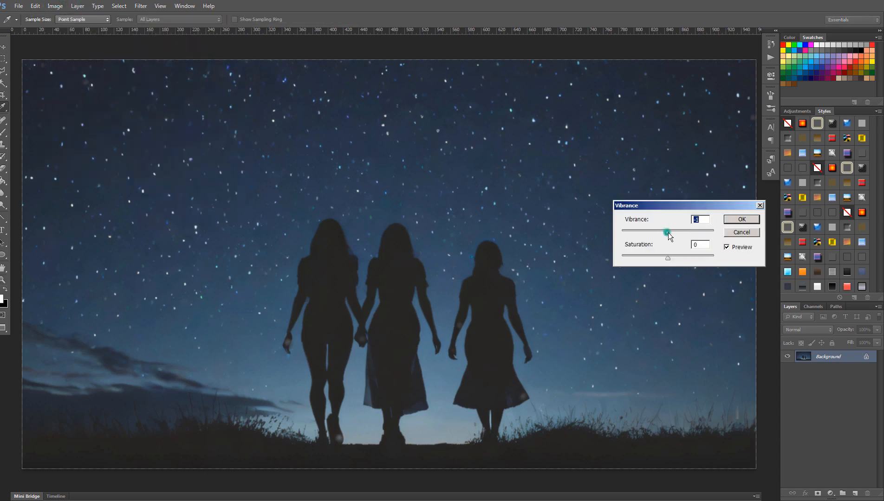
left_click_drag(667, 233, 726, 236)
left_click_drag(669, 259, 697, 262)
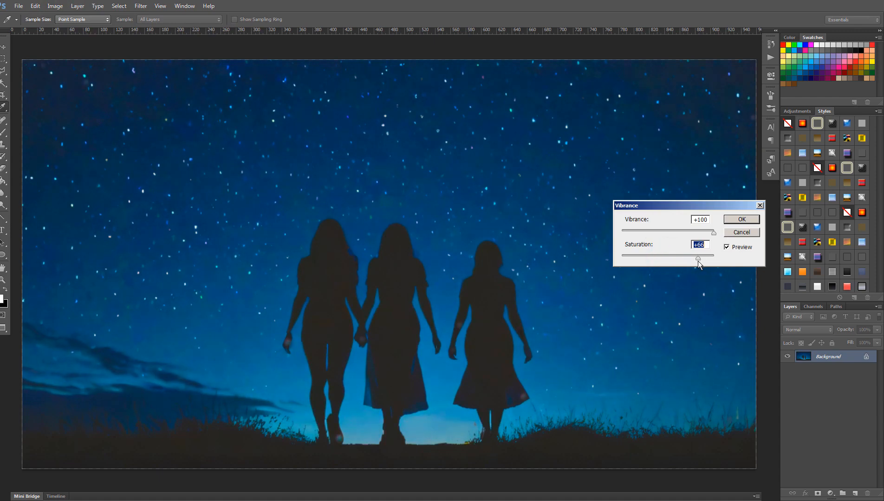
left_click(743, 221)
key("z")
Try Auto Contrast and Auto Tone on the saturated image, undoing each one.
left_click(55, 6)
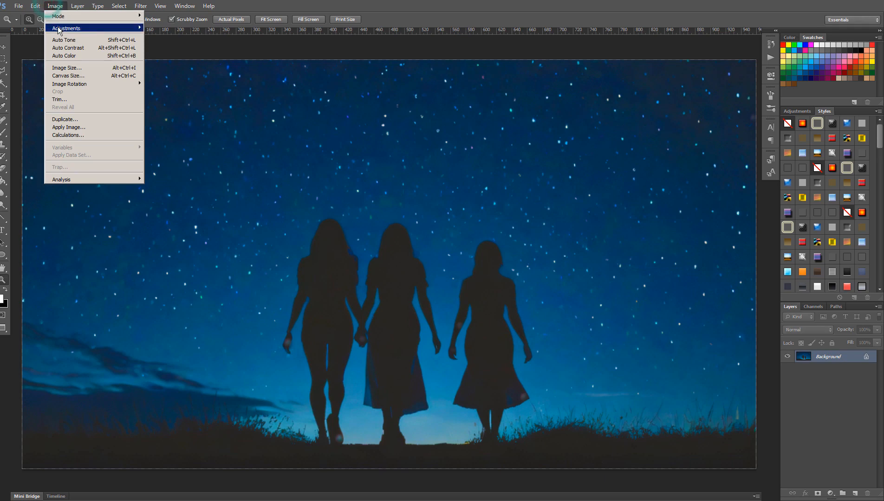
mouse_move(59, 31)
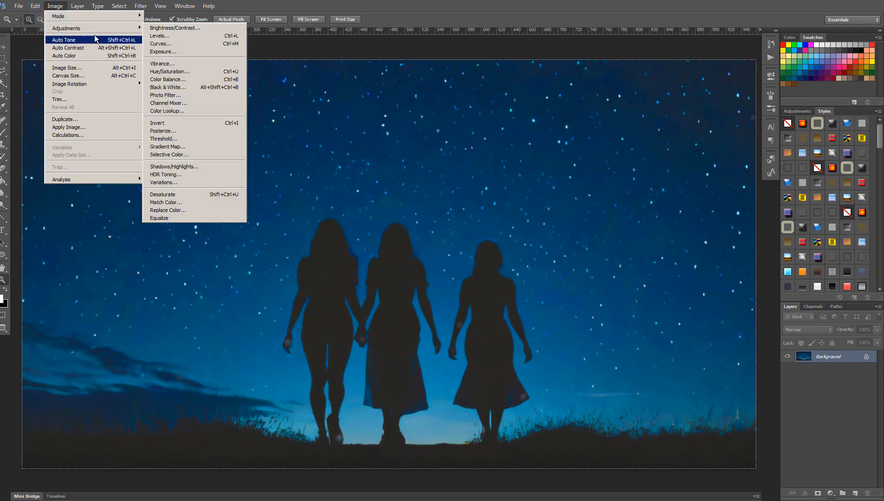
left_click(99, 50)
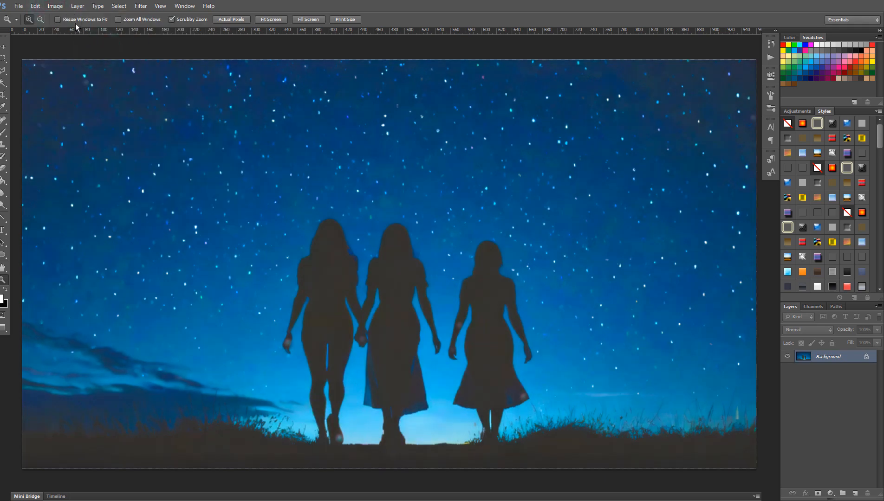
key("ctrl+z")
left_click(59, 7)
left_click(70, 39)
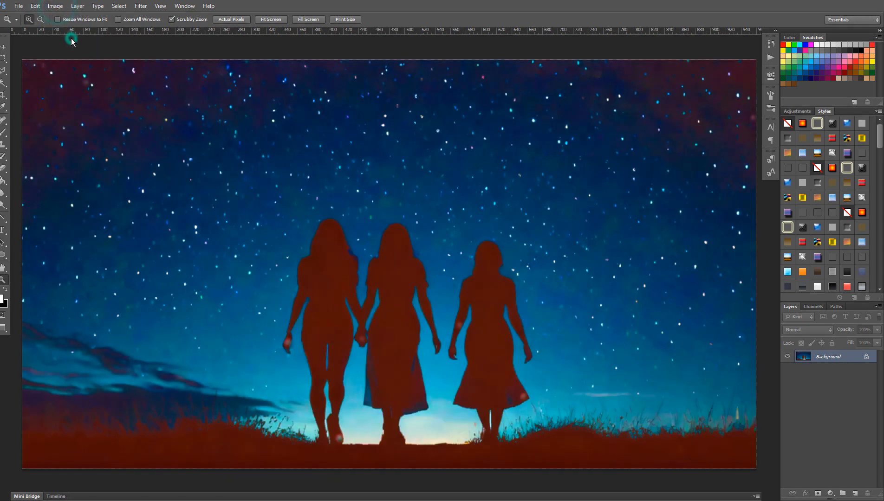
key("ctrl+z")
Apply Auto Color to the image and compare the edited state with the original snapshot in the history.
left_click(64, 6)
left_click(70, 54)
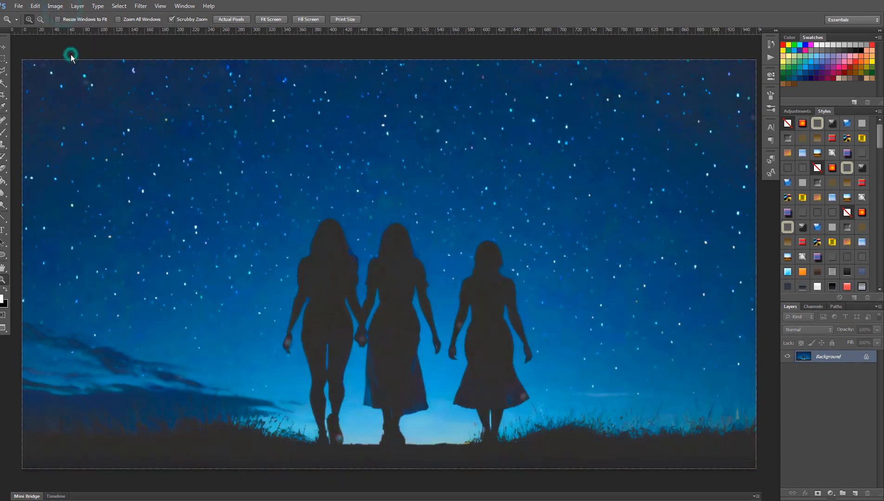
left_click(770, 45)
left_click(692, 48)
left_click(702, 82)
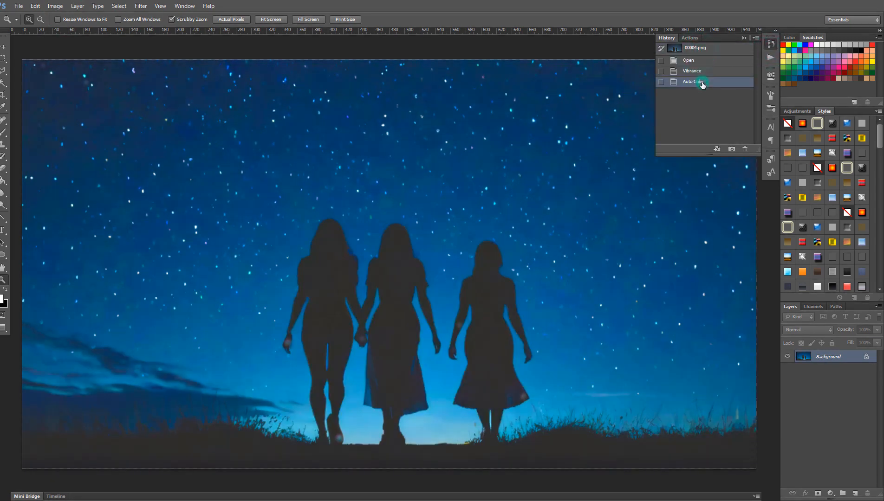
left_click(696, 49)
left_click(699, 84)
left_click(697, 49)
left_click(703, 83)
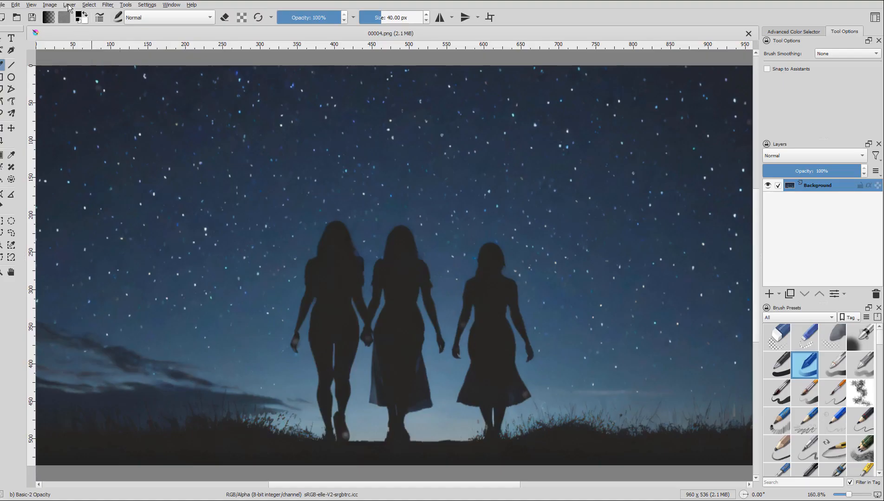
Switch to Krita, try the Auto Contrast filter on 00004.png, and undo it.
left_click(57, 4)
left_click(56, 5)
left_click(56, 5)
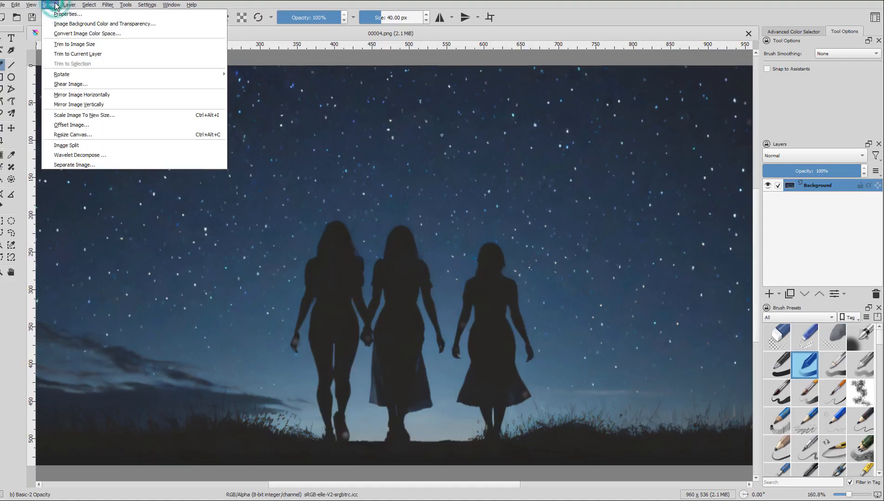
mouse_move(108, 4)
mouse_move(130, 34)
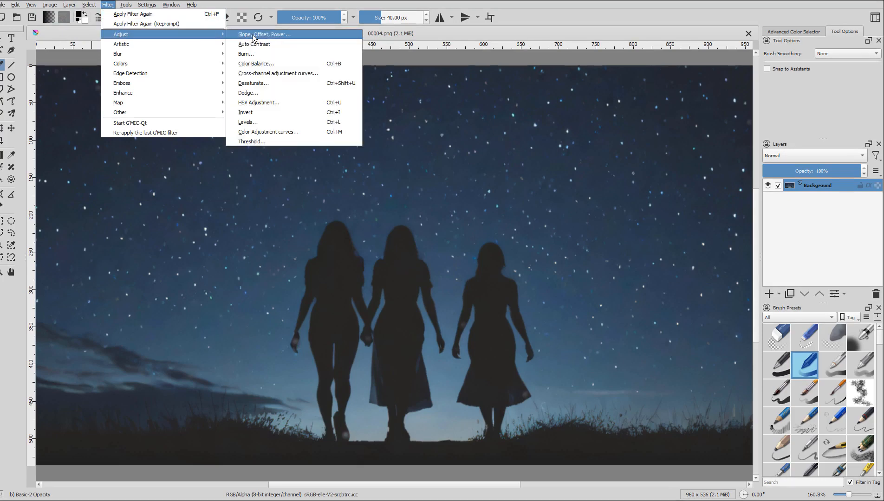
left_click(261, 45)
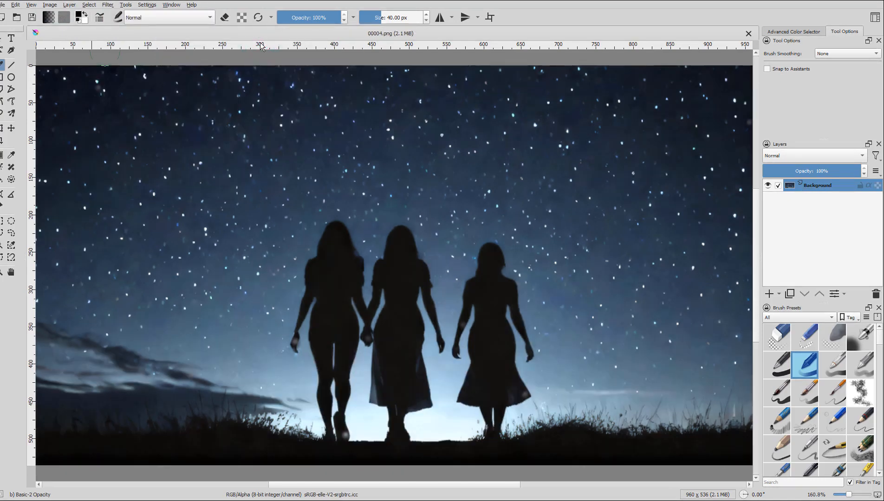
key("ctrl+z")
Apply a cross-channel color adjustment that raises saturation by lightness, with the curve's dark end at about 45 and its bright end slightly raised.
left_click(108, 4)
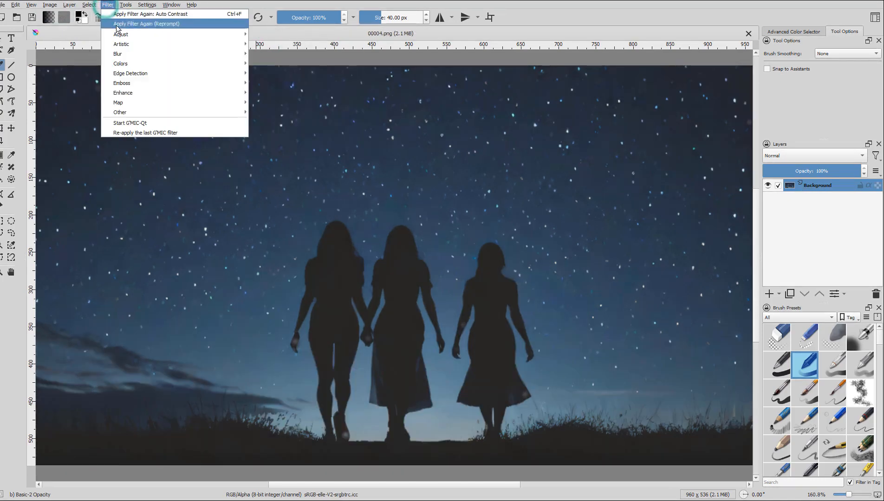
mouse_move(160, 34)
left_click(300, 73)
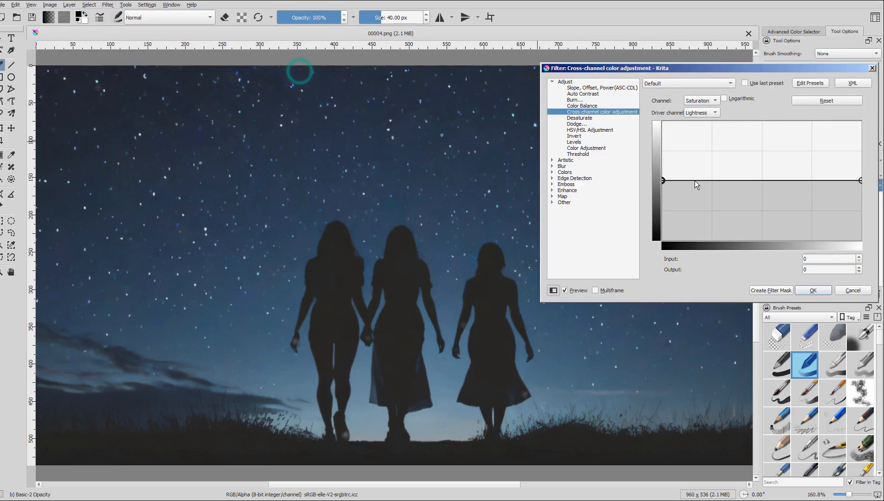
left_click_drag(663, 181, 663, 152)
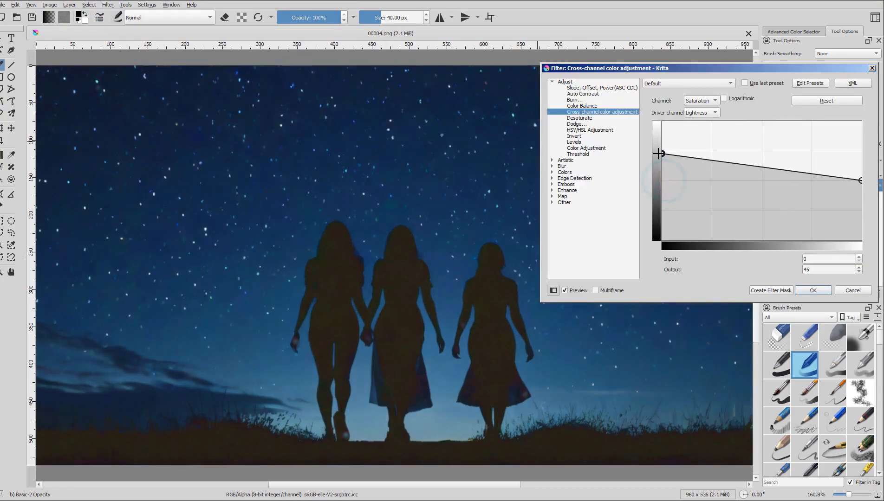
left_click_drag(859, 181, 860, 172)
left_click(821, 290)
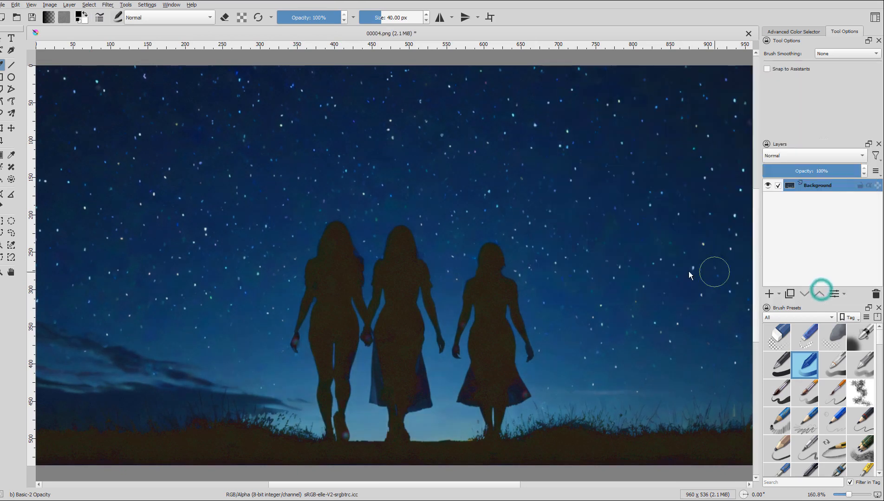
Compare the image before and after the color adjustment by repeatedly undoing and redoing it, leaving the adjustment applied.
key("ctrl+z")
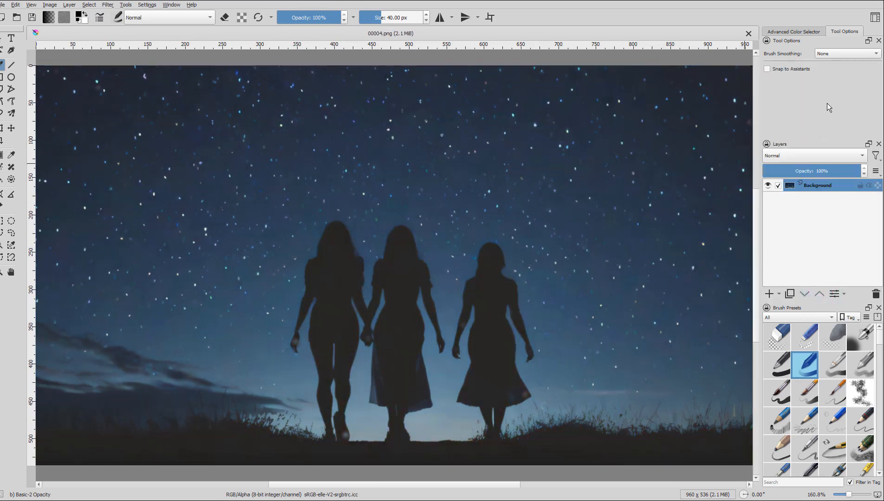
key("ctrl+shift+z")
key("ctrl+z")
key("ctrl+shift+z")
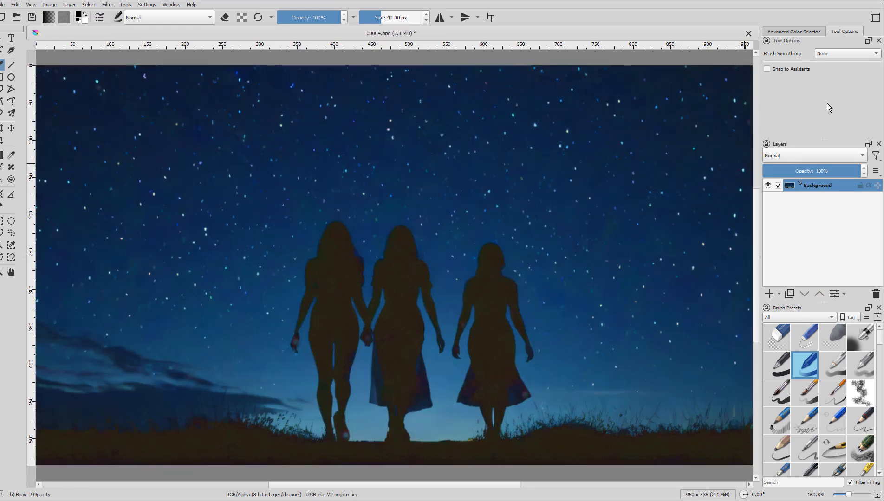
key("ctrl+z")
key("ctrl+shift+z")
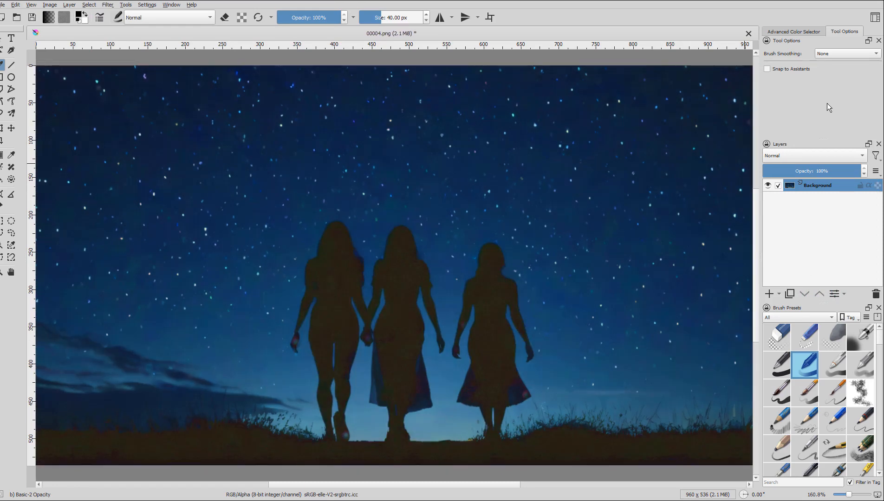